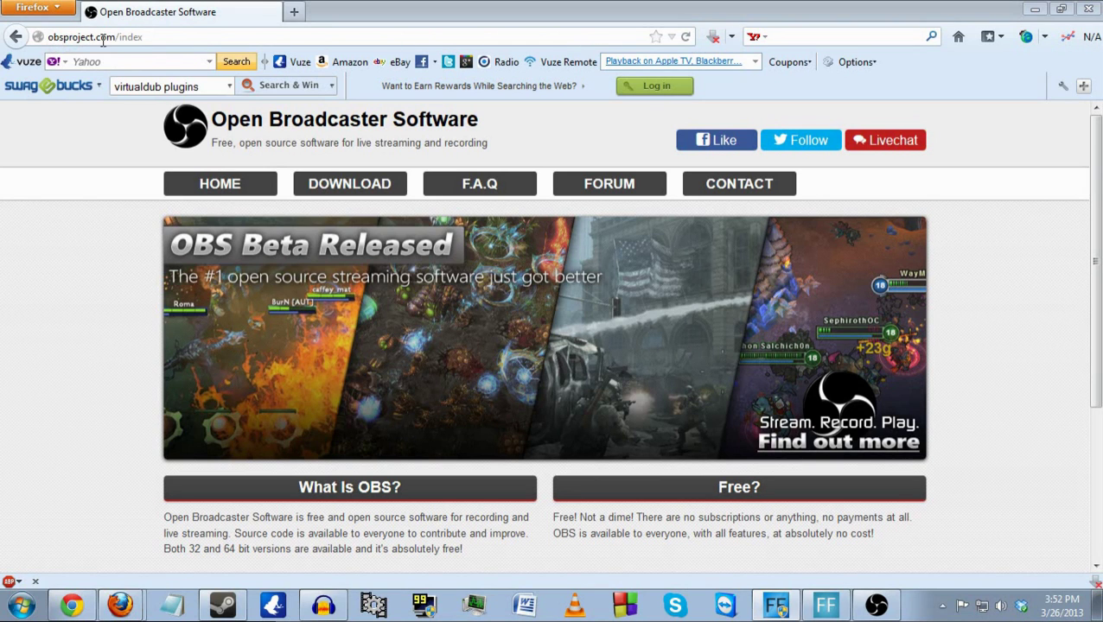
Load the OBS home page at obsproject.com in Firefox.
left_click(370, 196)
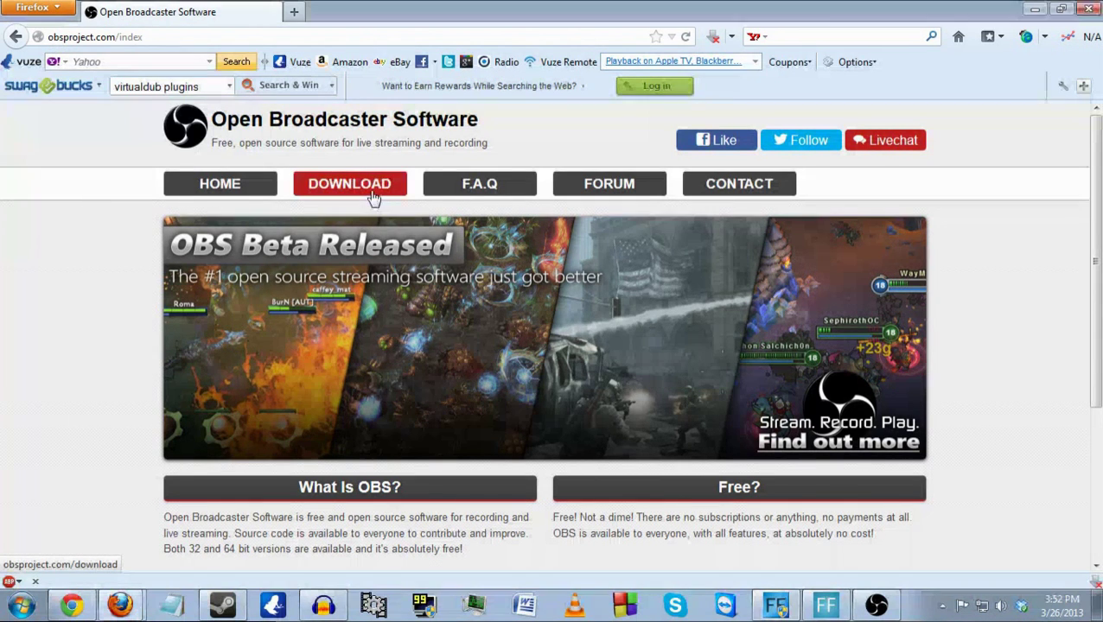
Download the OBS 0.472b installer and save the file to disk.
left_click(434, 427)
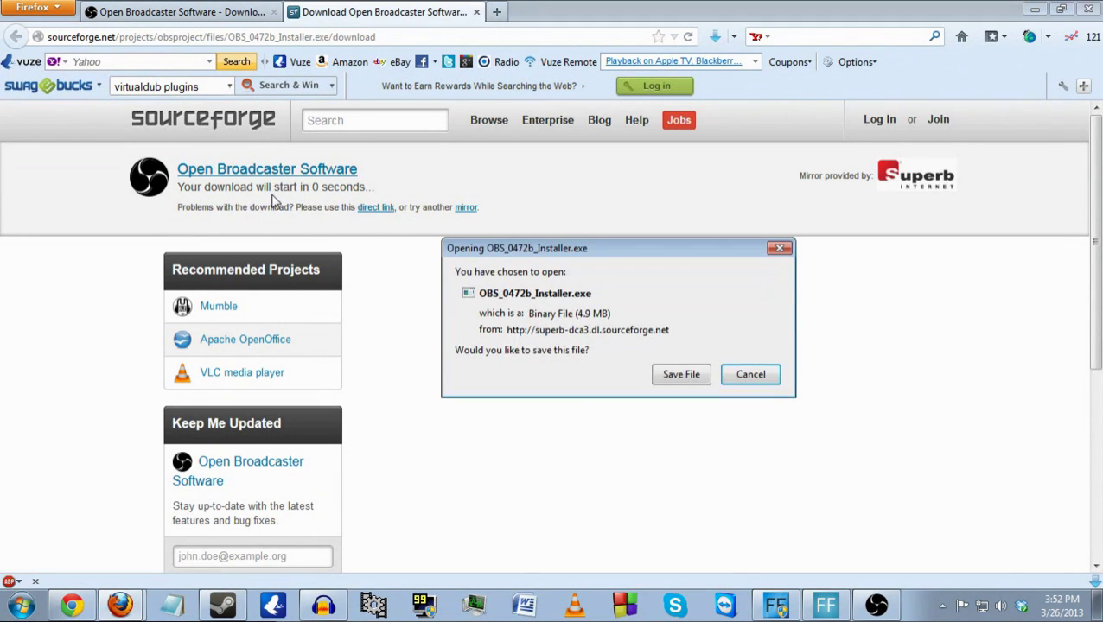
left_click(681, 374)
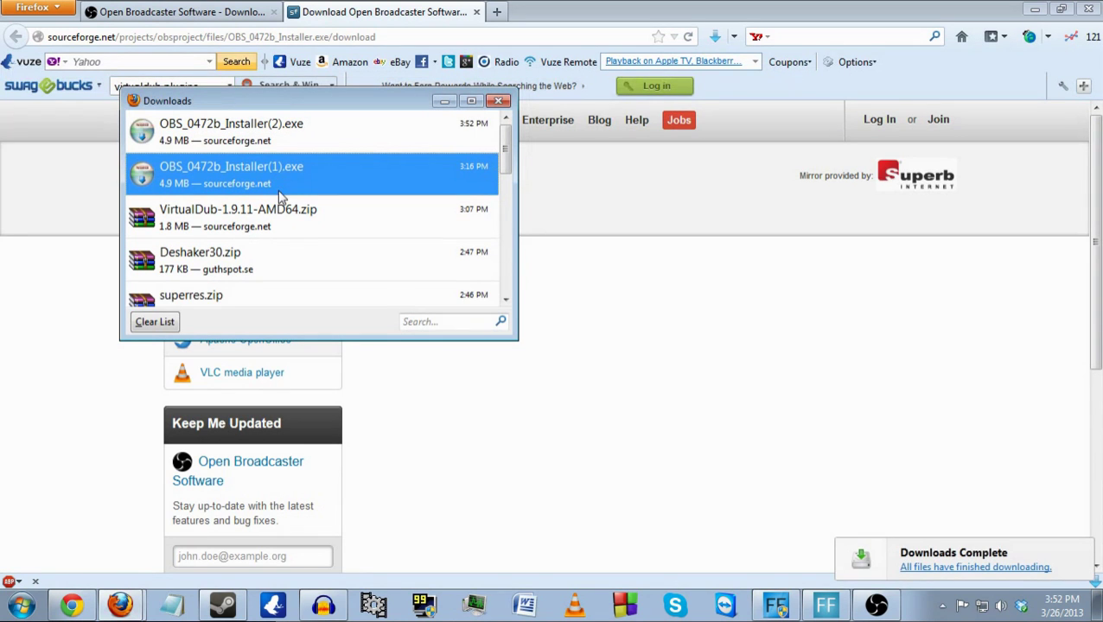
Run OBS_0472b_Installer(2).exe from Downloads to install and launch OBS v0.472b.
left_click(288, 134)
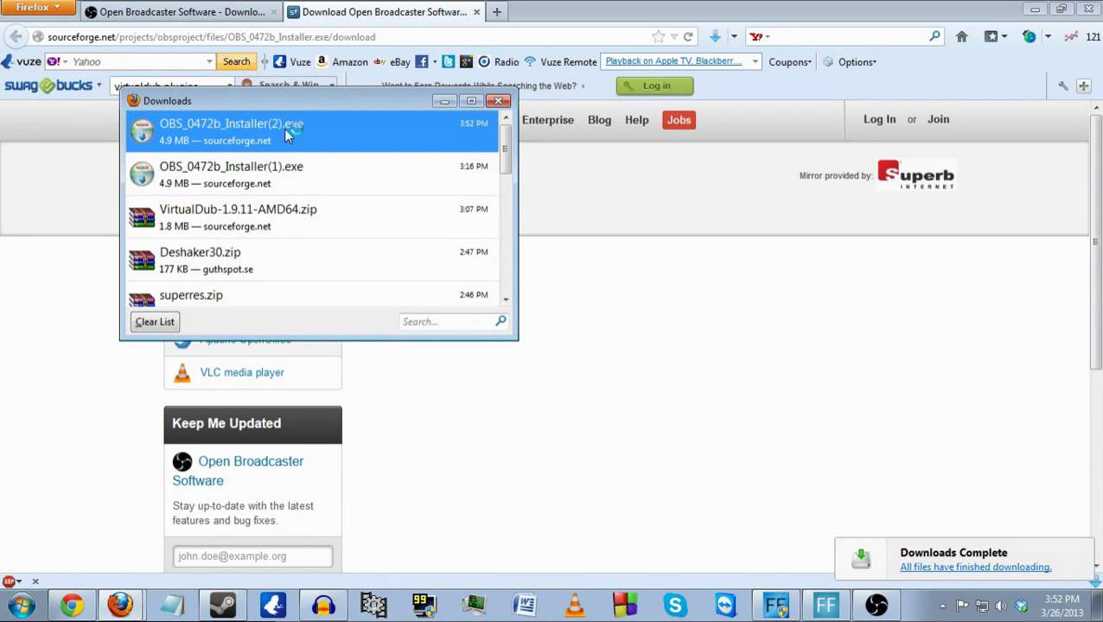
double_click(288, 134)
left_click(638, 312)
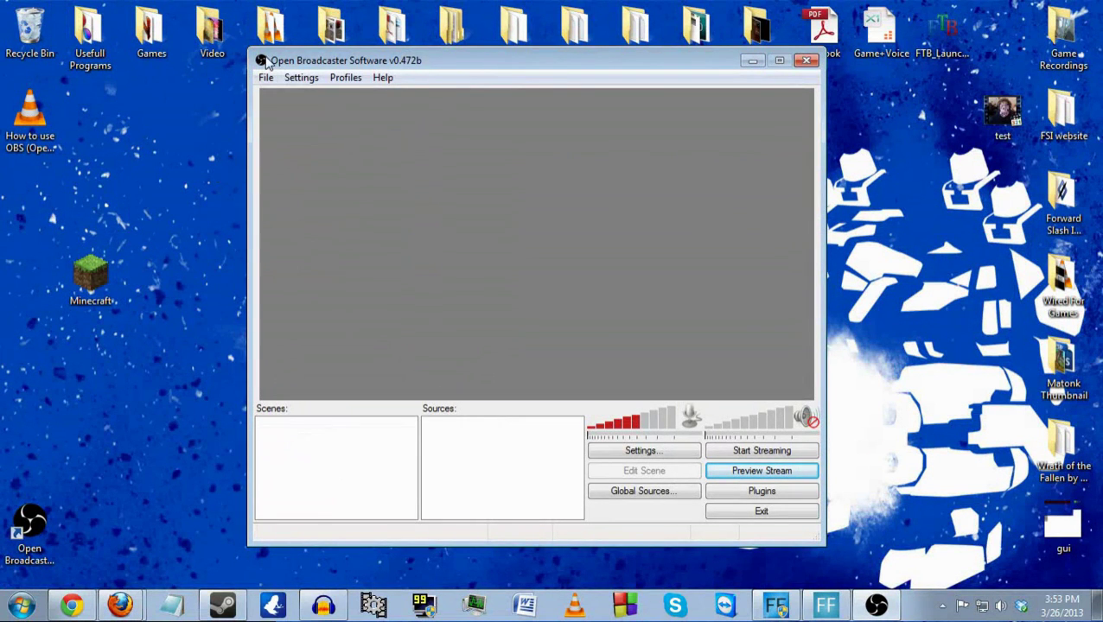
Shift the OBS window slightly and bring up the Settings dialog via Settings > Settings.
left_click_drag(474, 63, 516, 67)
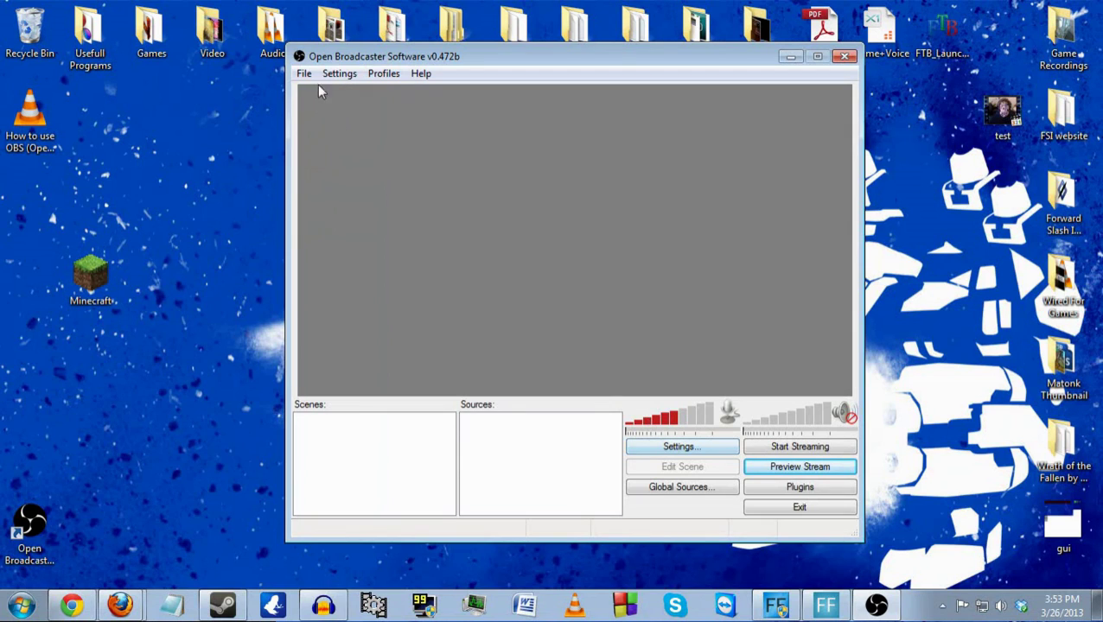
left_click(341, 78)
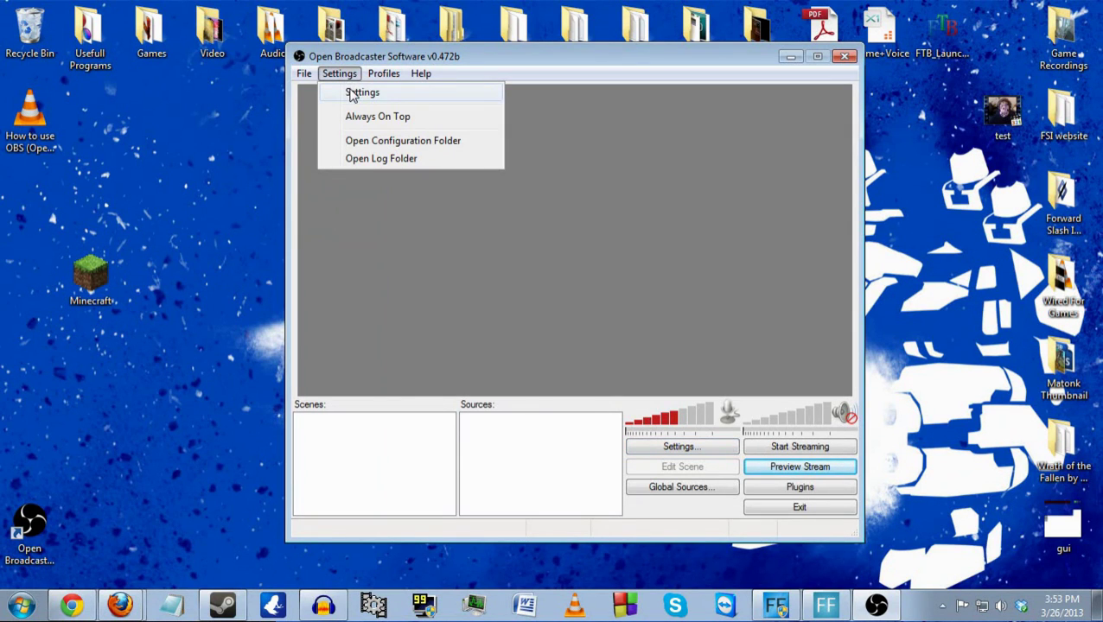
left_click(352, 93)
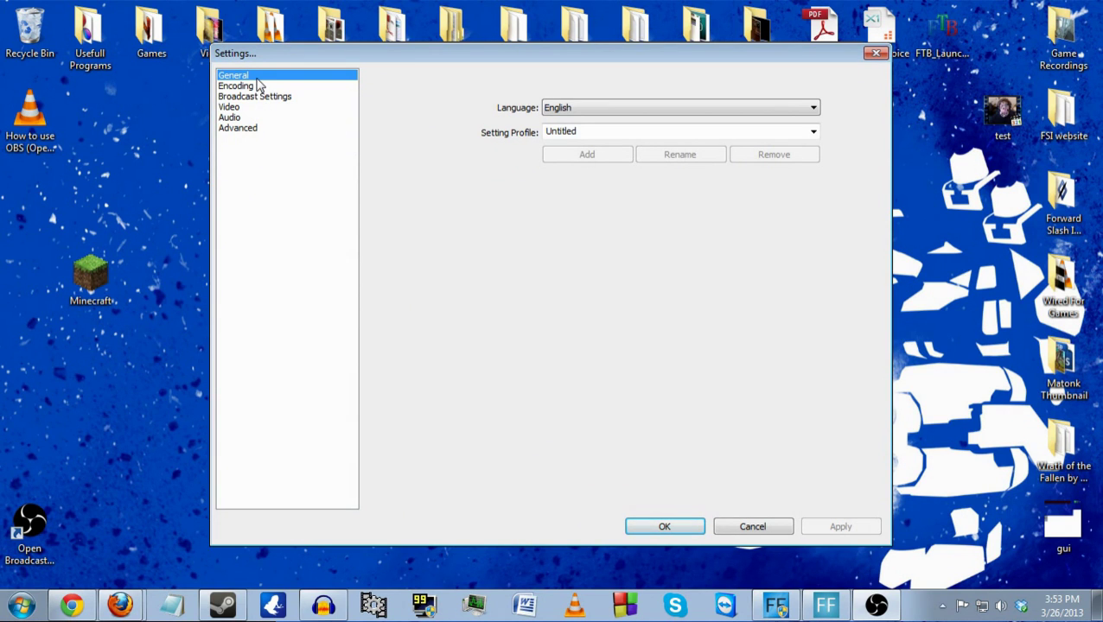
Keep English as the interface language, then move to the Encoding settings page.
left_click(556, 109)
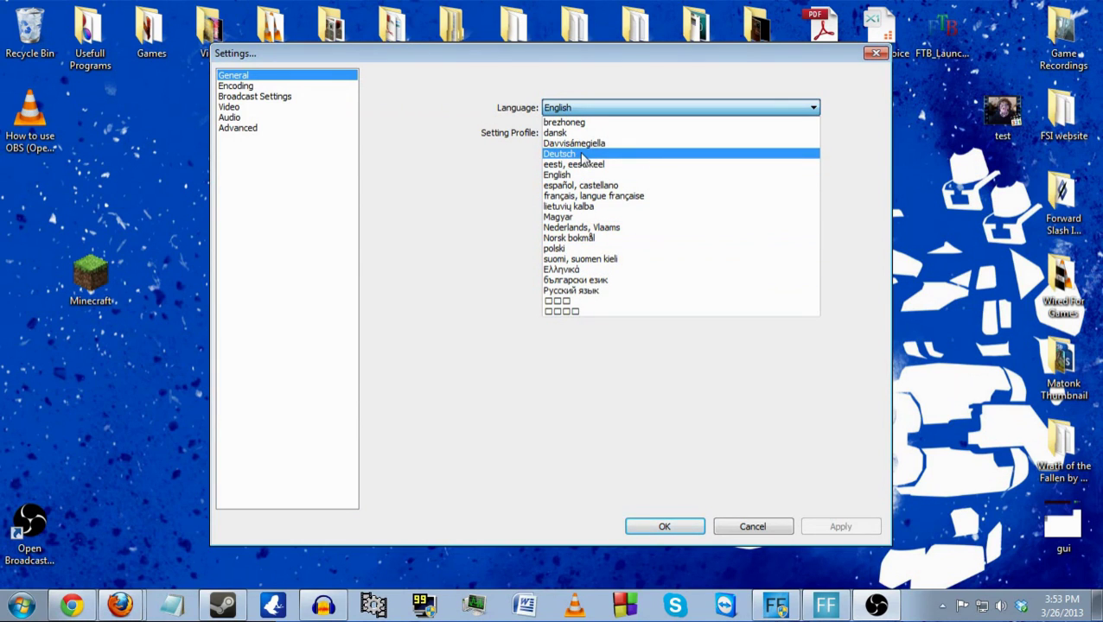
left_click(584, 177)
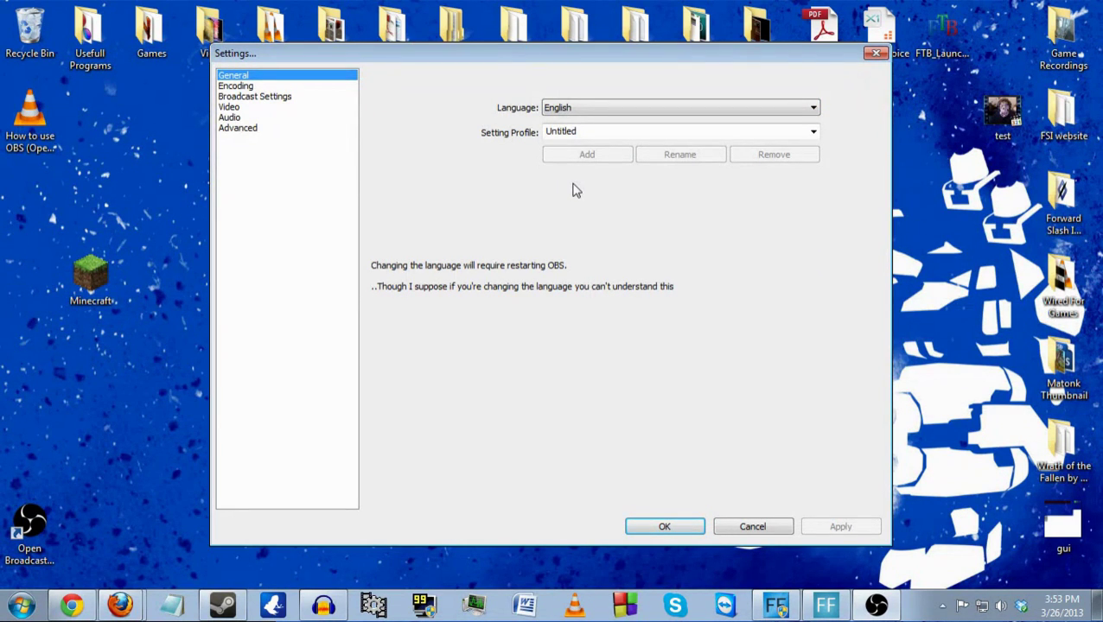
left_click(272, 90)
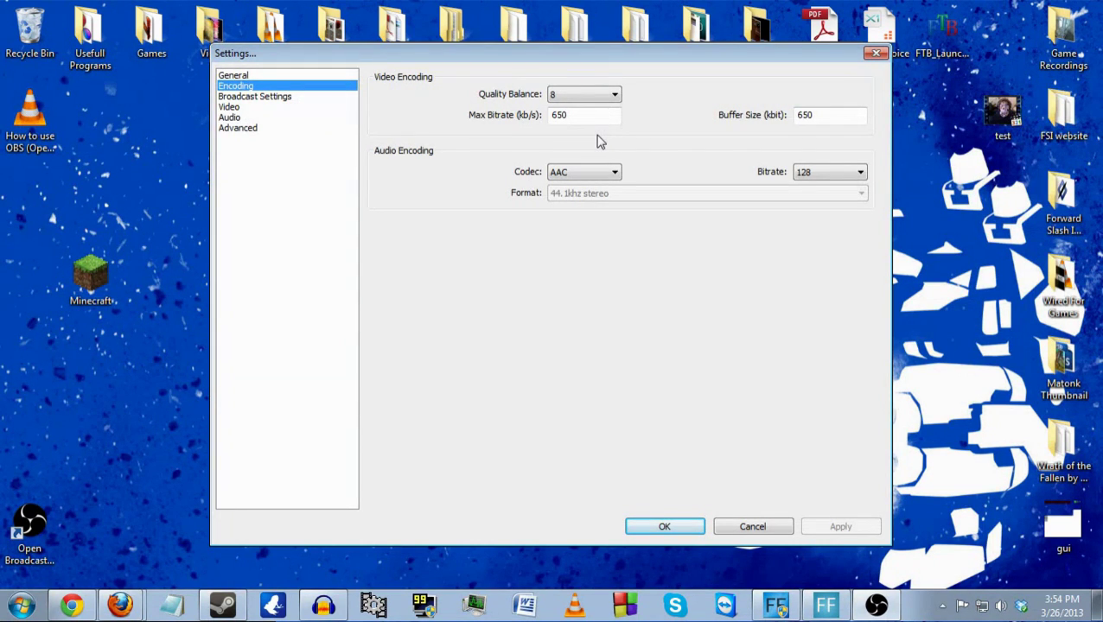
left_click_drag(595, 117, 542, 118)
left_click(606, 97)
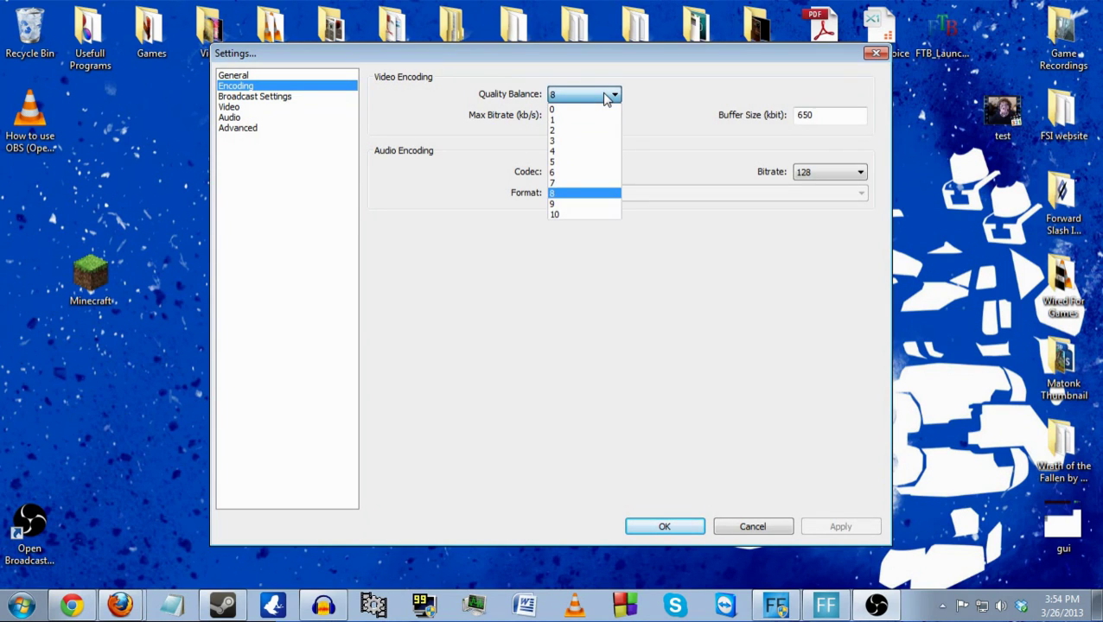
left_click(605, 95)
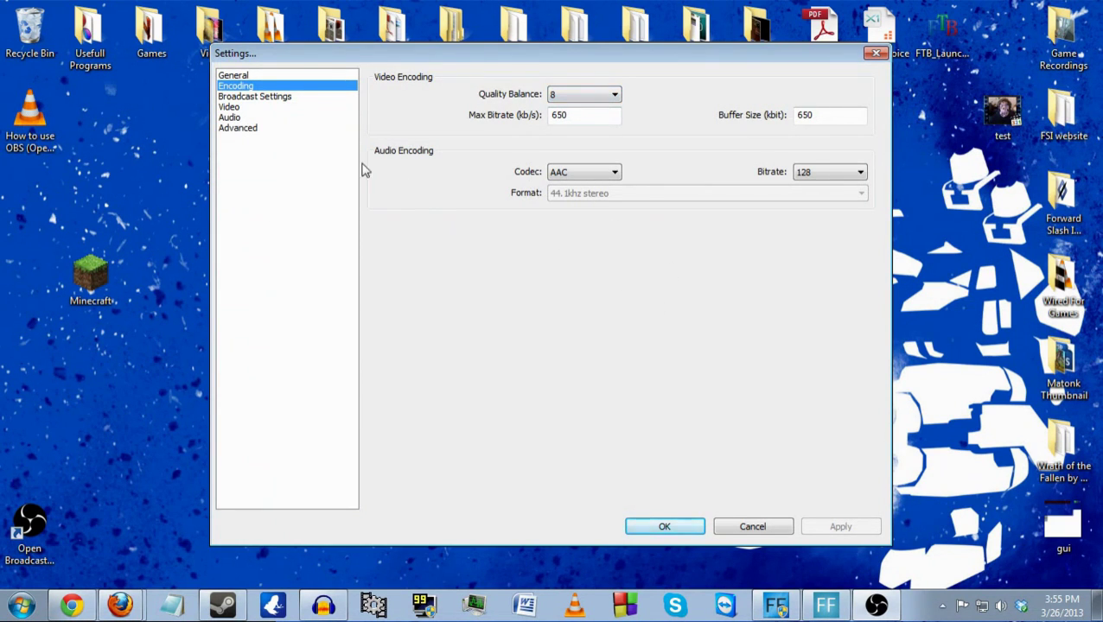
left_click(289, 100)
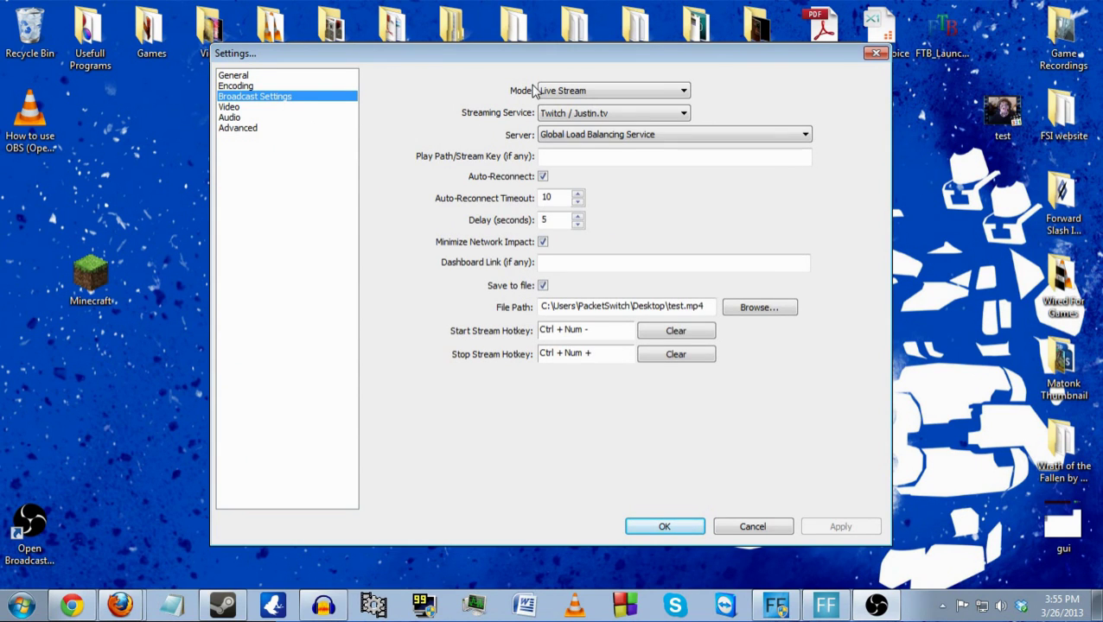
Keep Live Stream mode with Twitch / Justin.tv and the Global Load Balancing Service server.
left_click(591, 92)
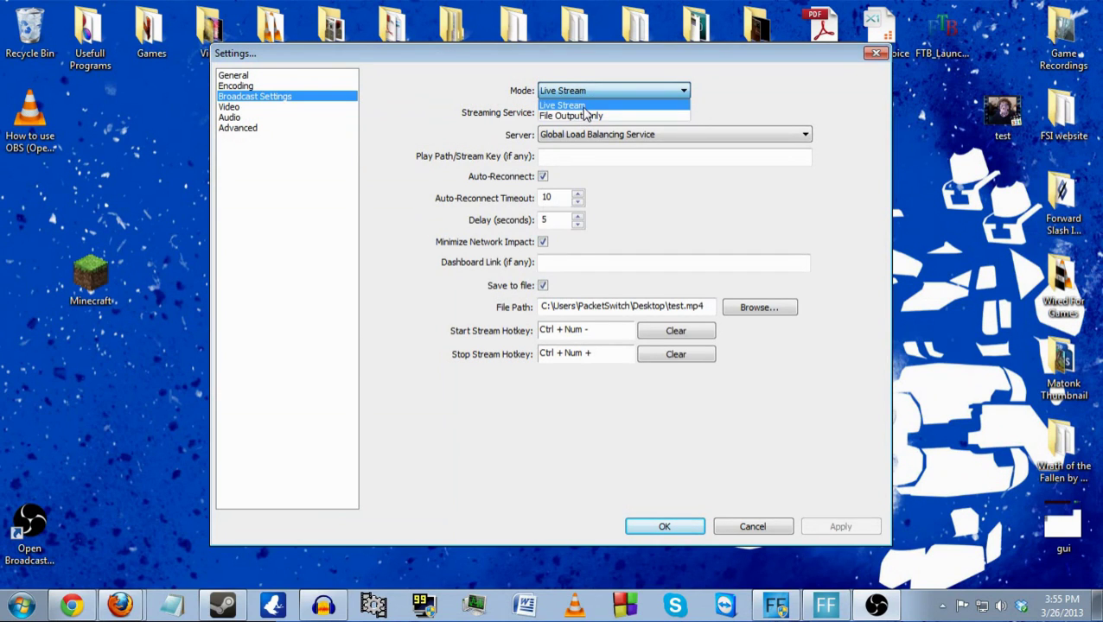
left_click(584, 107)
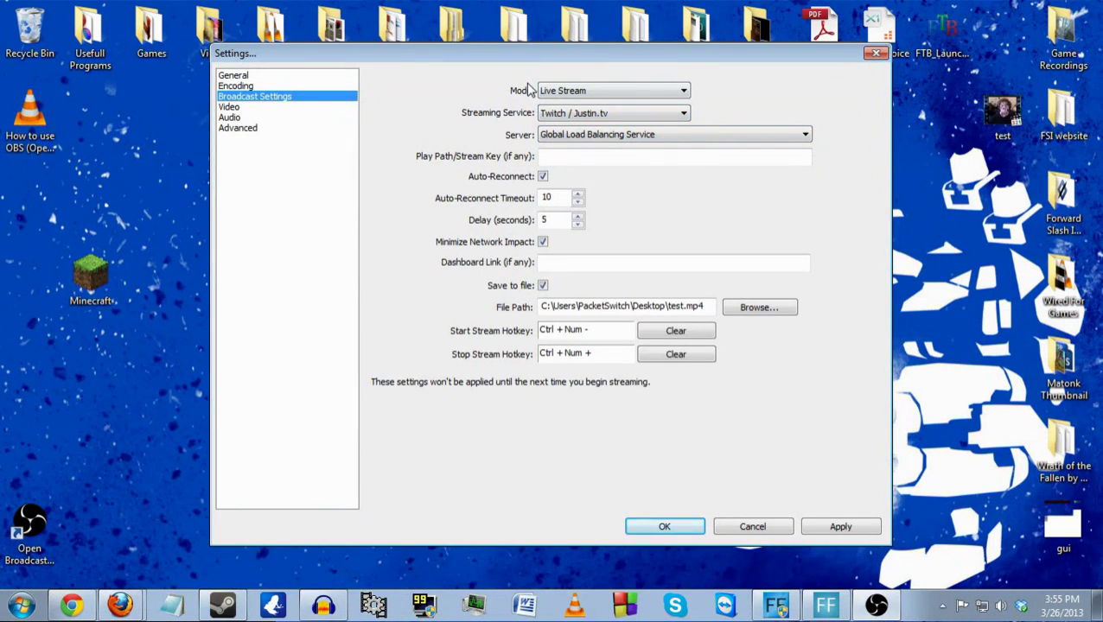
left_click(547, 114)
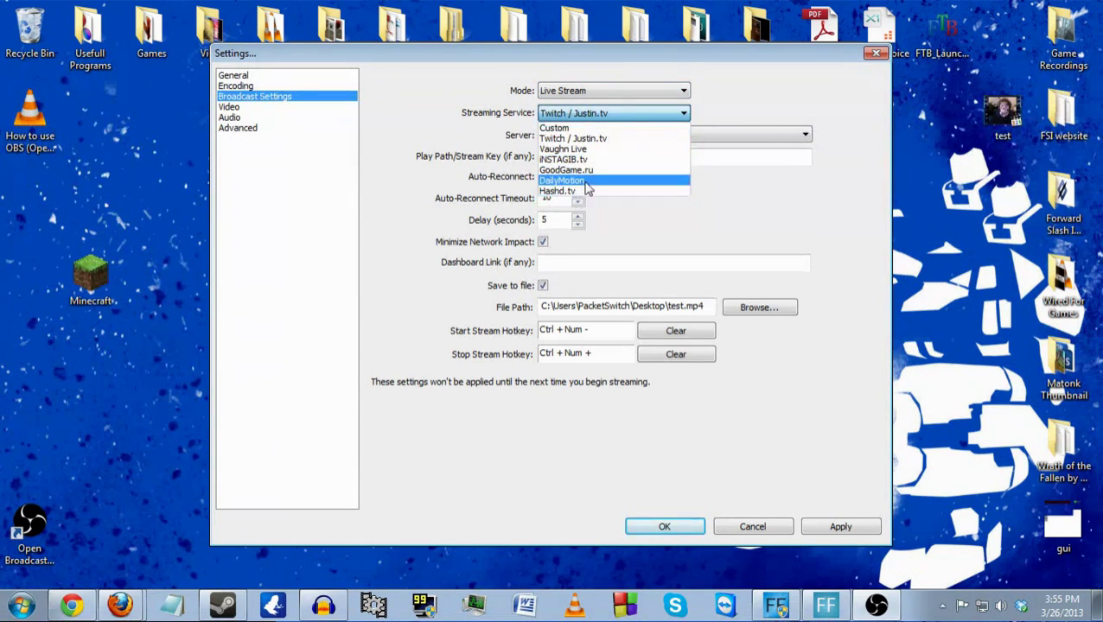
left_click(615, 113)
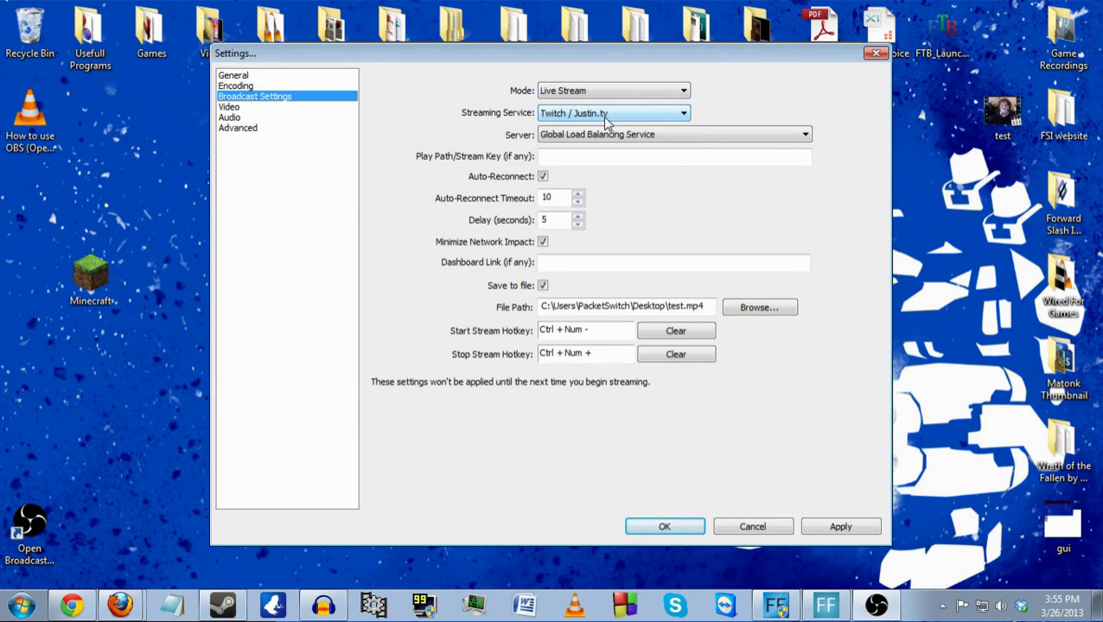
left_click(577, 139)
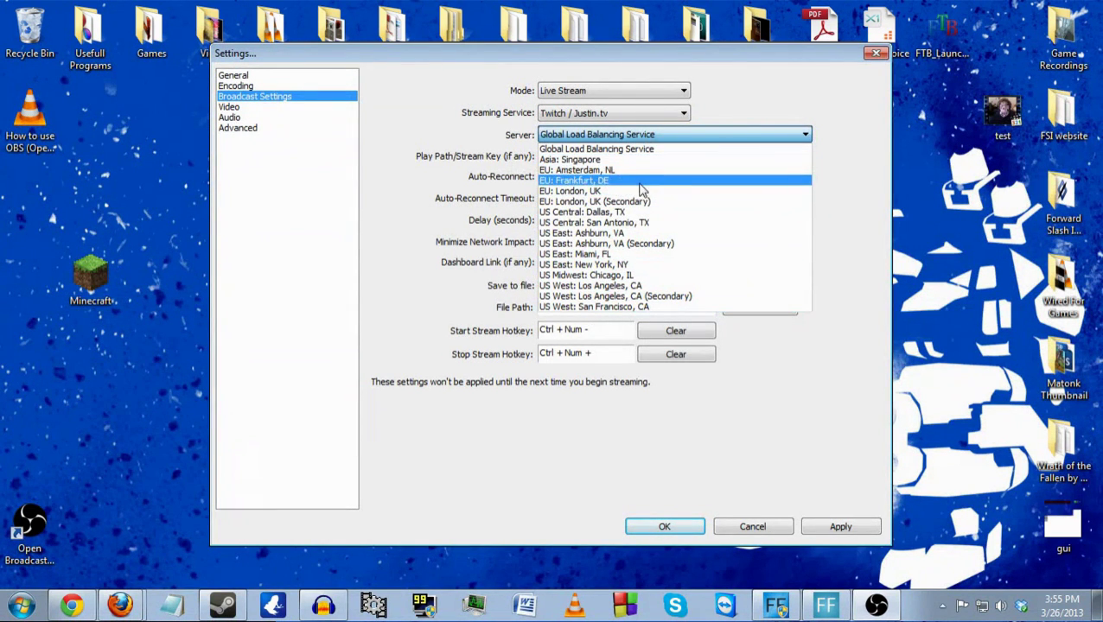
left_click(658, 136)
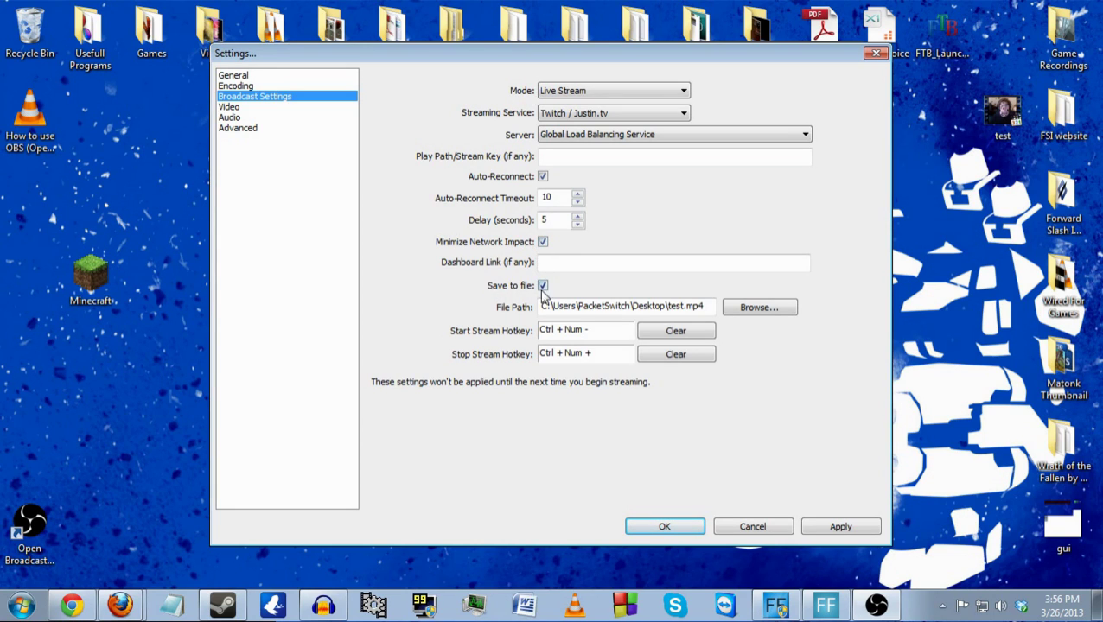
Switch the broadcast mode to File Output Only, then back to Live Stream.
left_click(587, 91)
left_click(586, 90)
left_click(611, 91)
left_click(614, 114)
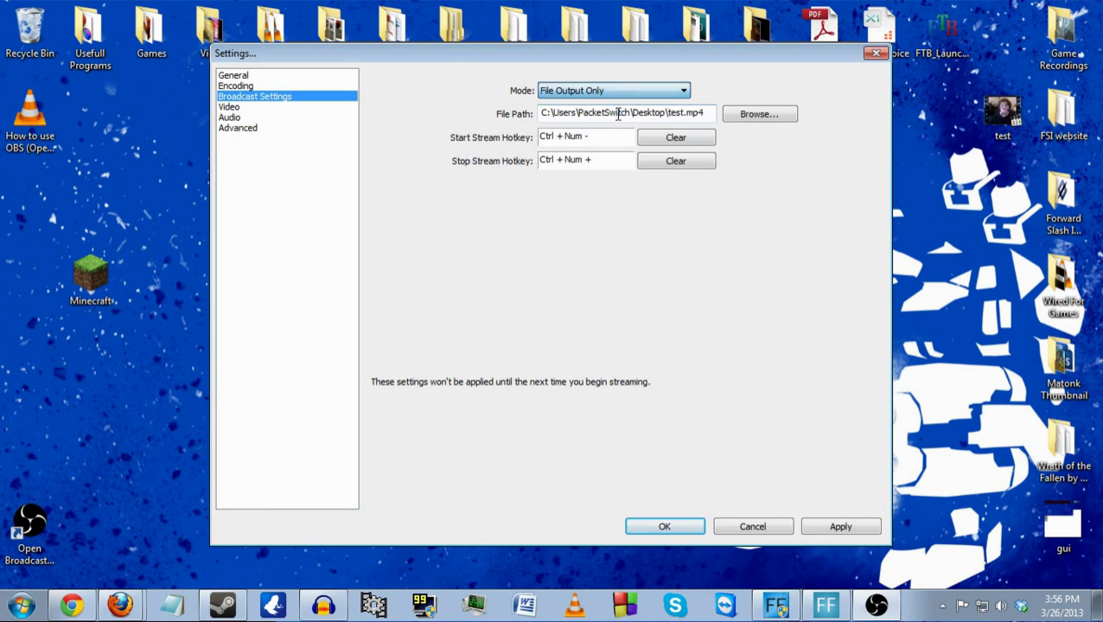
left_click(614, 90)
left_click(610, 105)
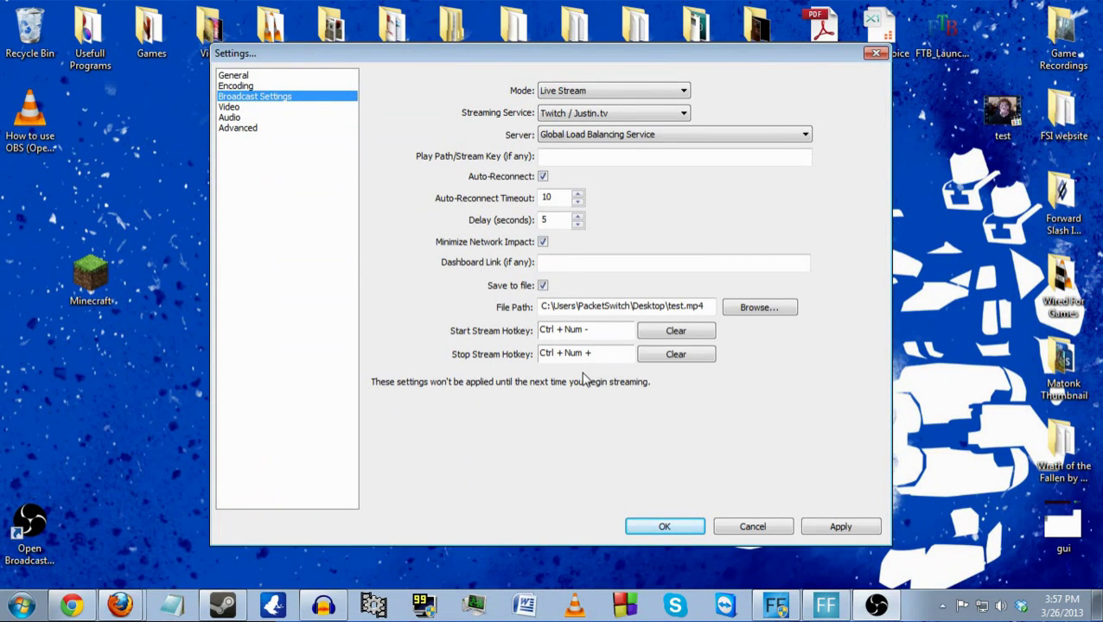
Apply the broadcast settings and go to Video, selecting the 1360 base width.
left_click(227, 107)
left_click(495, 359)
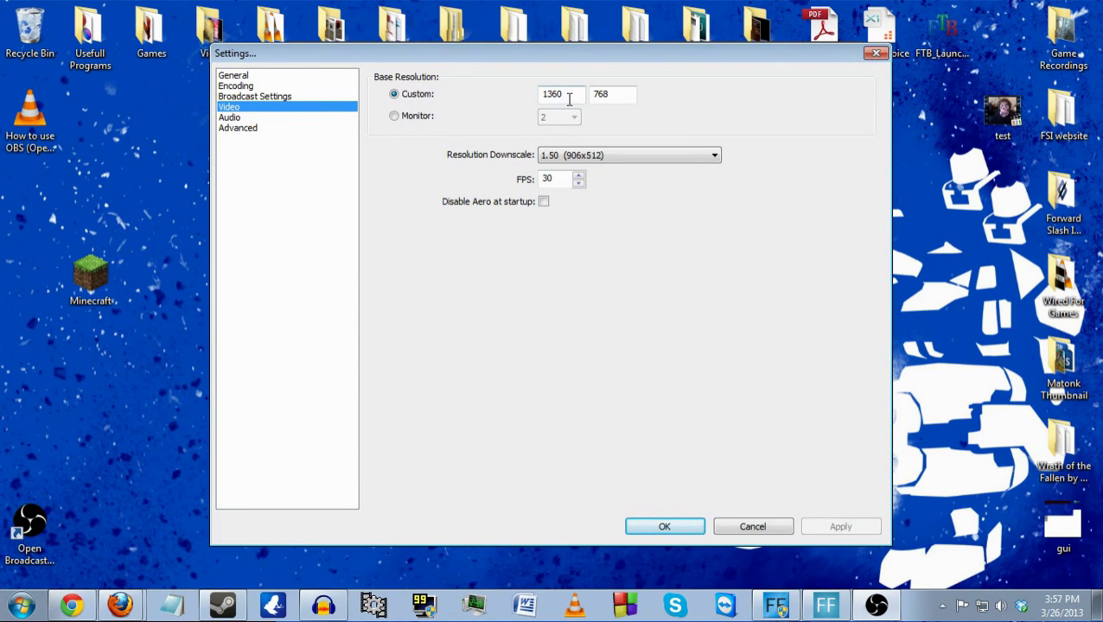
left_click_drag(570, 99, 540, 97)
Set the video FPS to 30, after trying 60 and 120, and apply it.
double_click(565, 179)
left_click(568, 179)
left_click_drag(563, 180, 498, 182)
type("60")
key("BackSpace")
key("BackSpace")
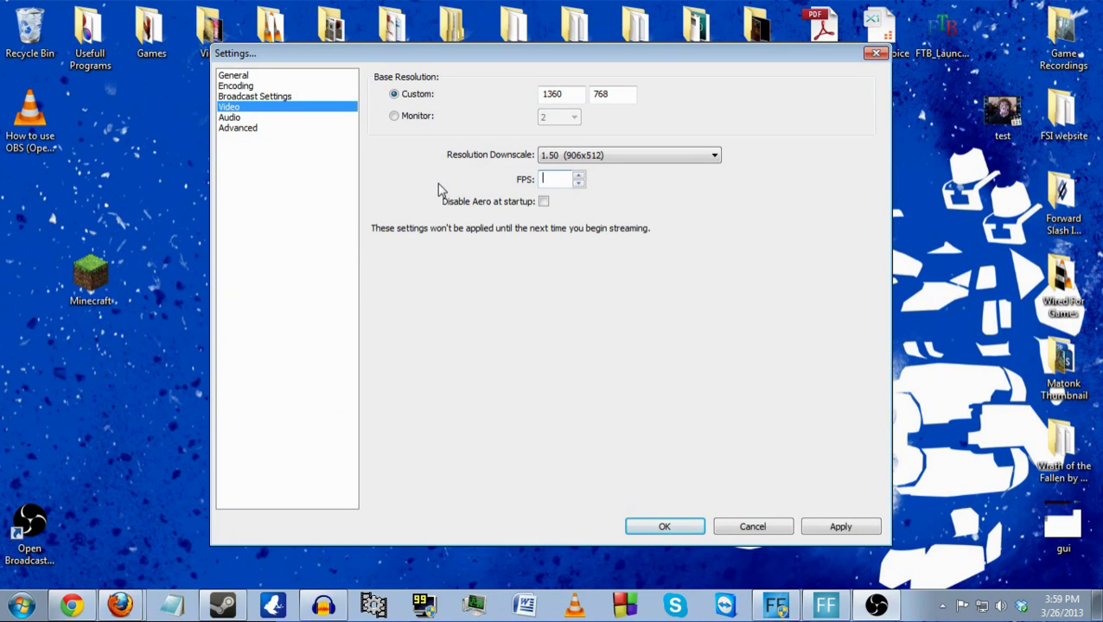
type("120")
left_click_drag(565, 179, 529, 182)
type("30")
left_click(839, 528)
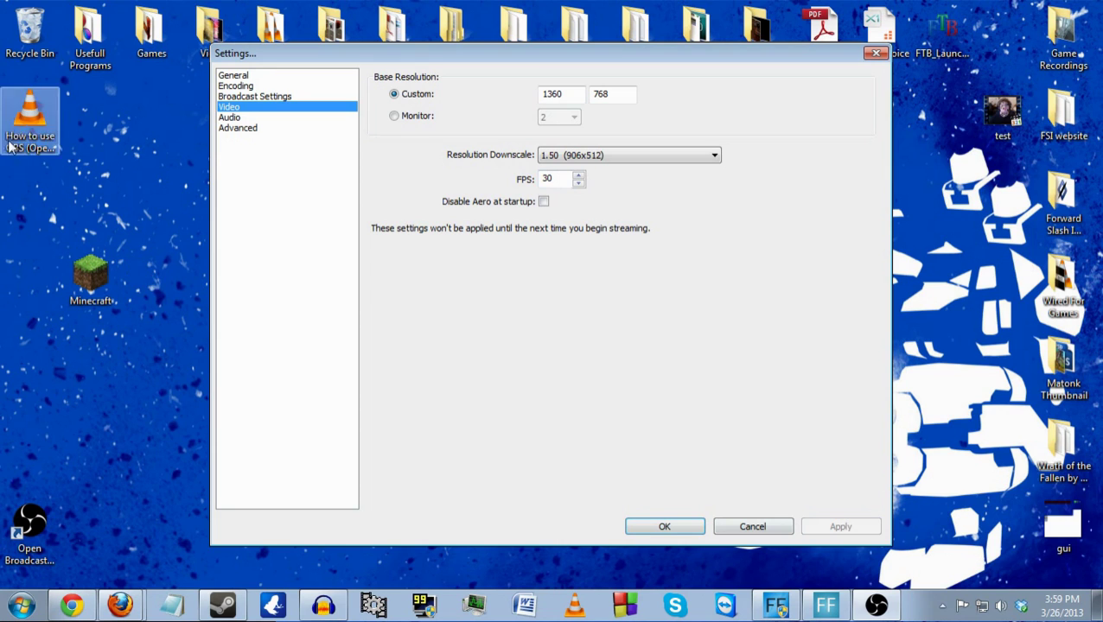
Review the Audio settings page, then move on to the Advanced settings.
left_click(237, 120)
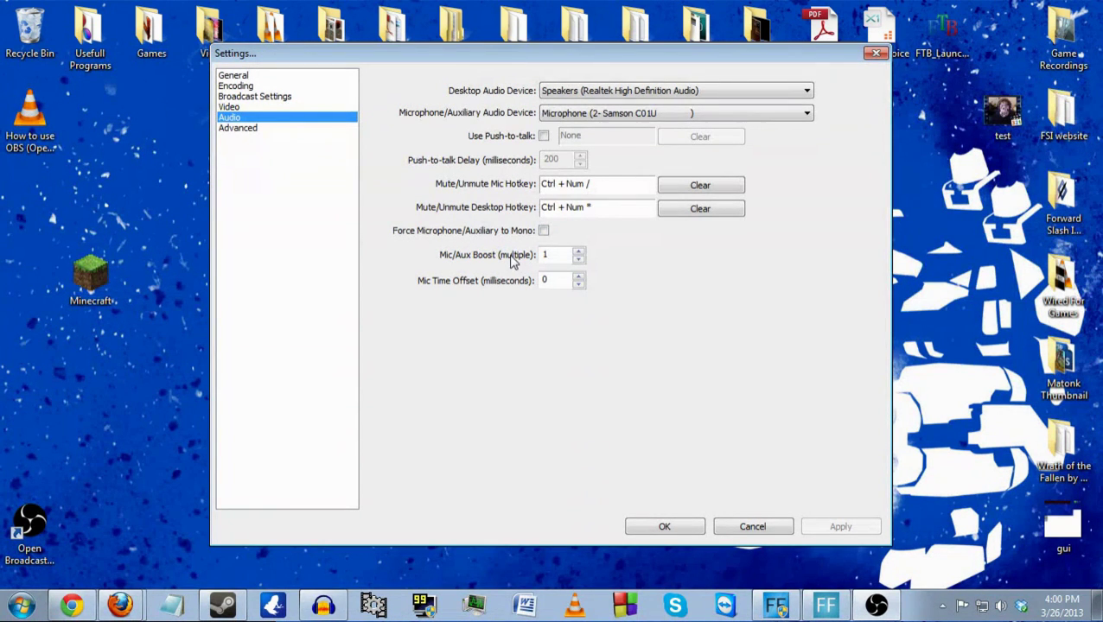
left_click(254, 131)
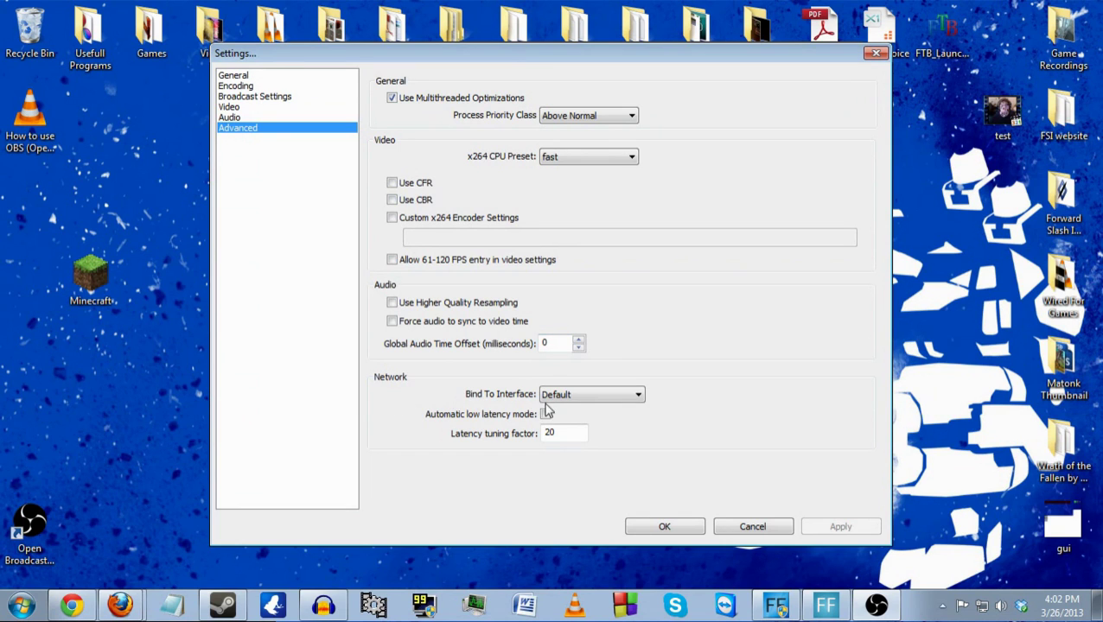
Leave Bind To Interface on Default and confirm the settings with OK.
left_click(598, 399)
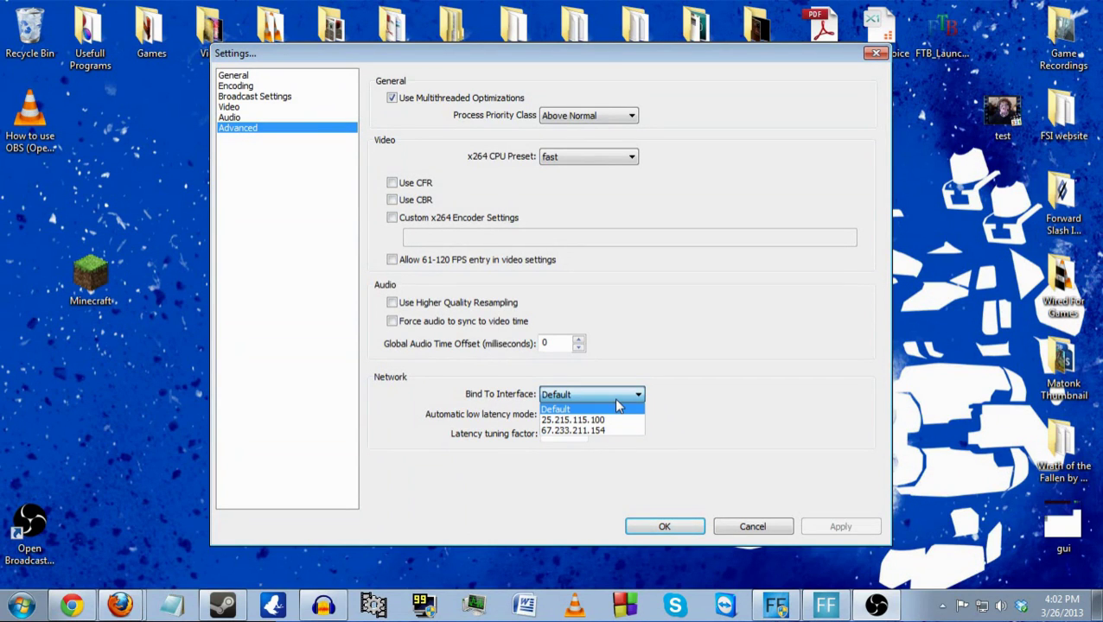
left_click(618, 394)
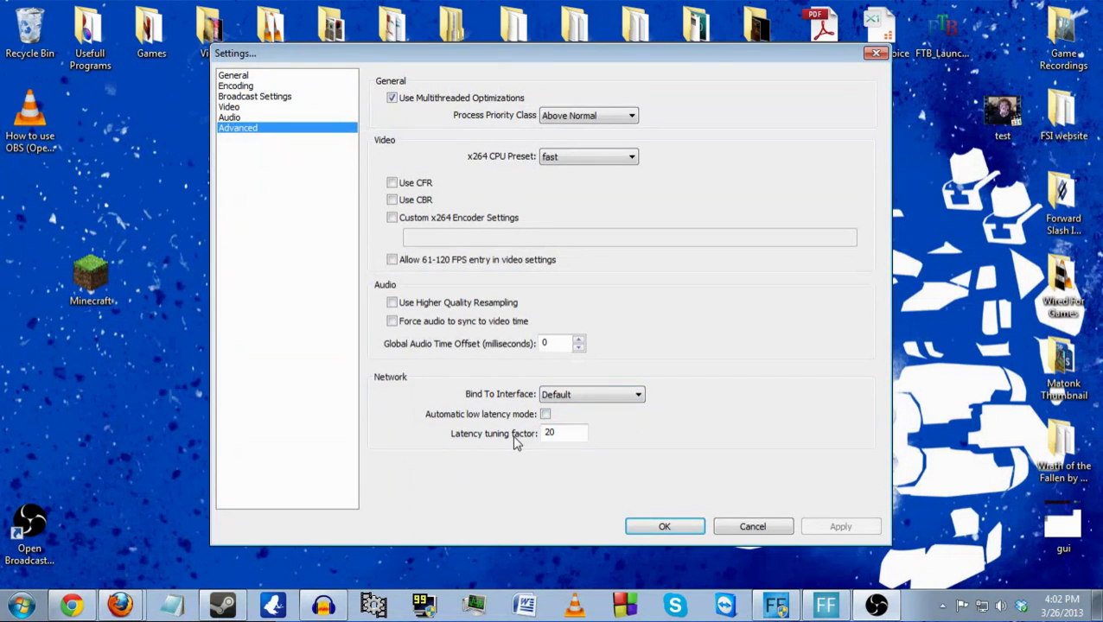
left_click(669, 526)
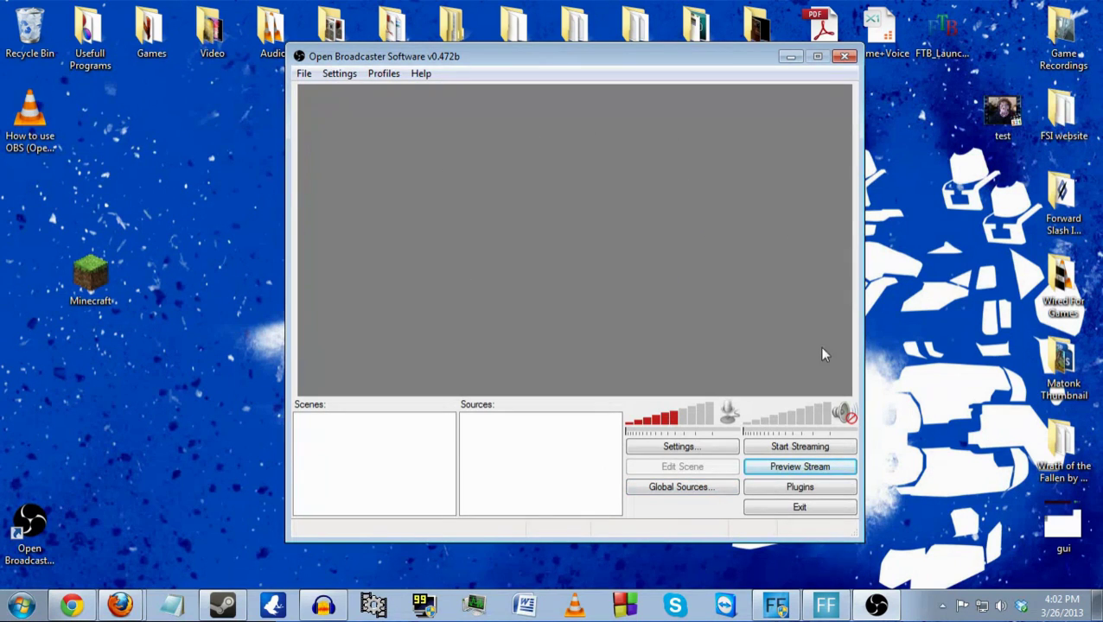
Start the stream preview and add a new scene named 'a;0dlkhgi neh'.
left_click(821, 467)
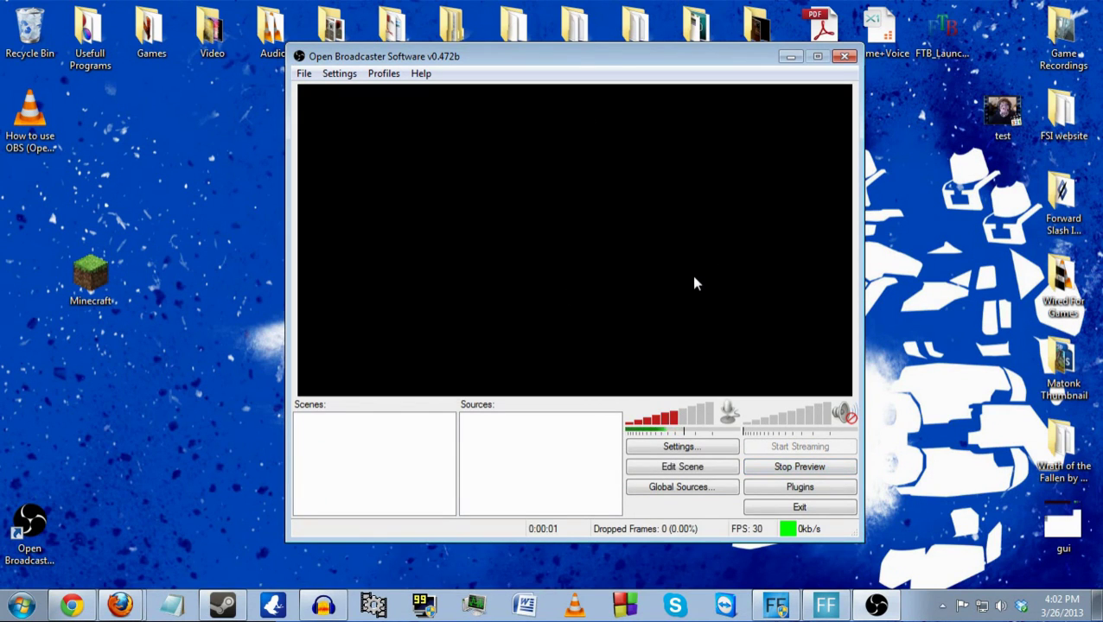
right_click(335, 435)
left_click(367, 439)
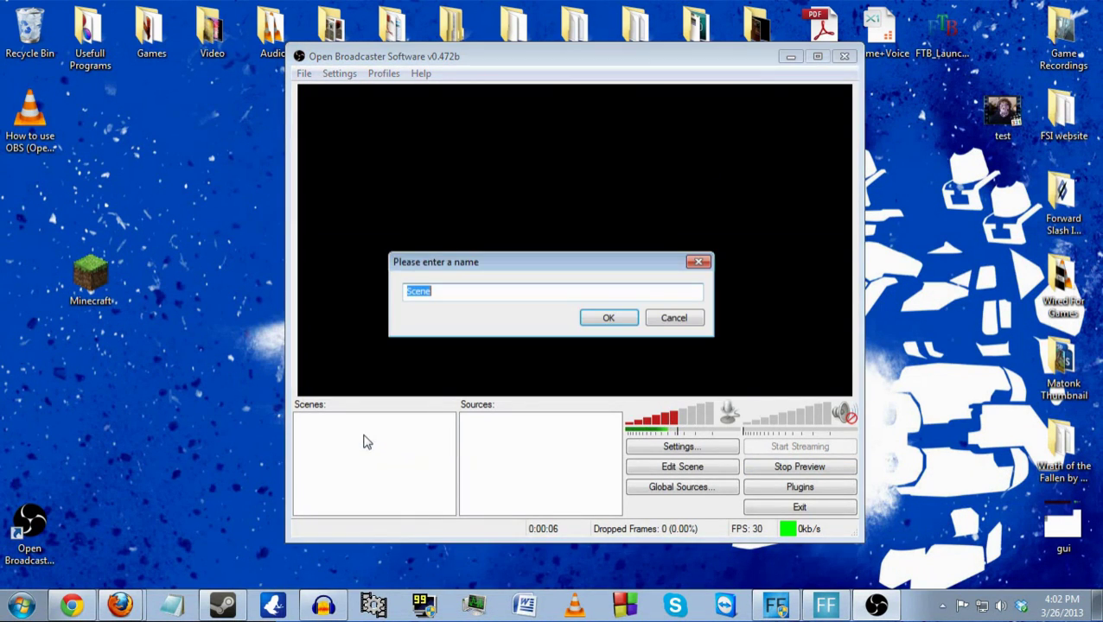
type("a;0dlkhgi neh[")
key("Return")
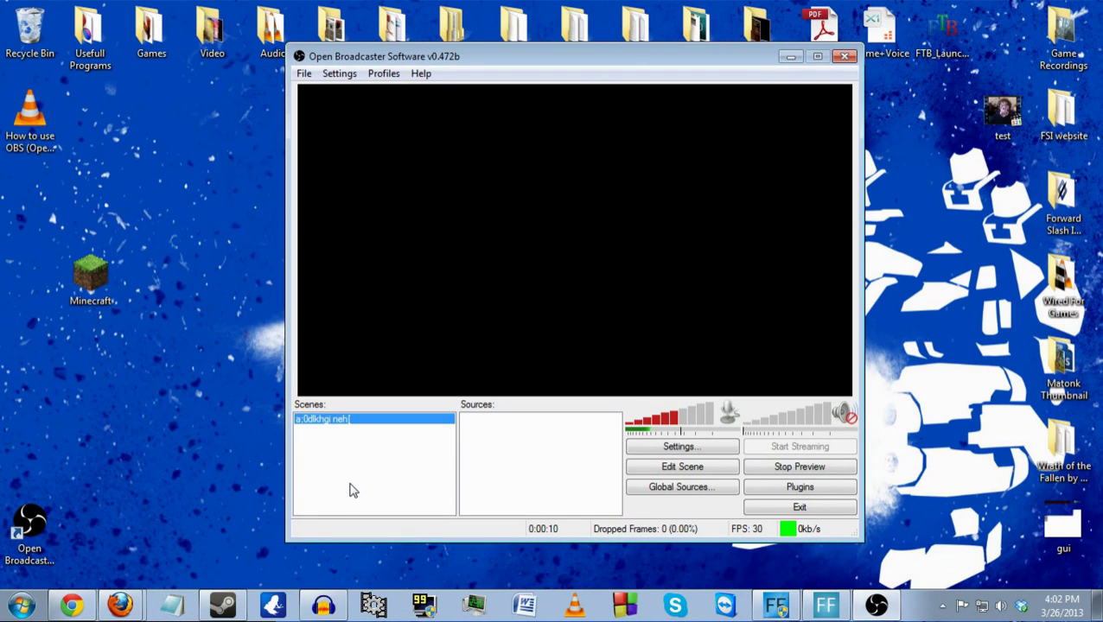
Add an Image source to the new scene.
right_click(532, 460)
mouse_move(558, 480)
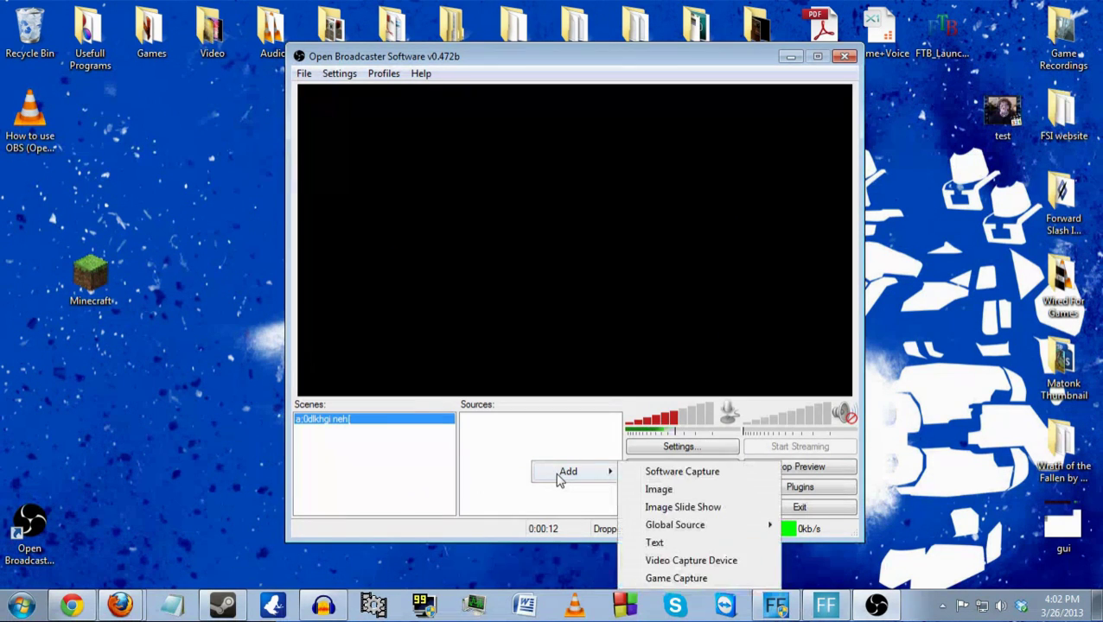
left_click(651, 491)
Name the image source 'splash', load a Stream-folder picture, and enable Check for file changes.
type("splash")
key("Return")
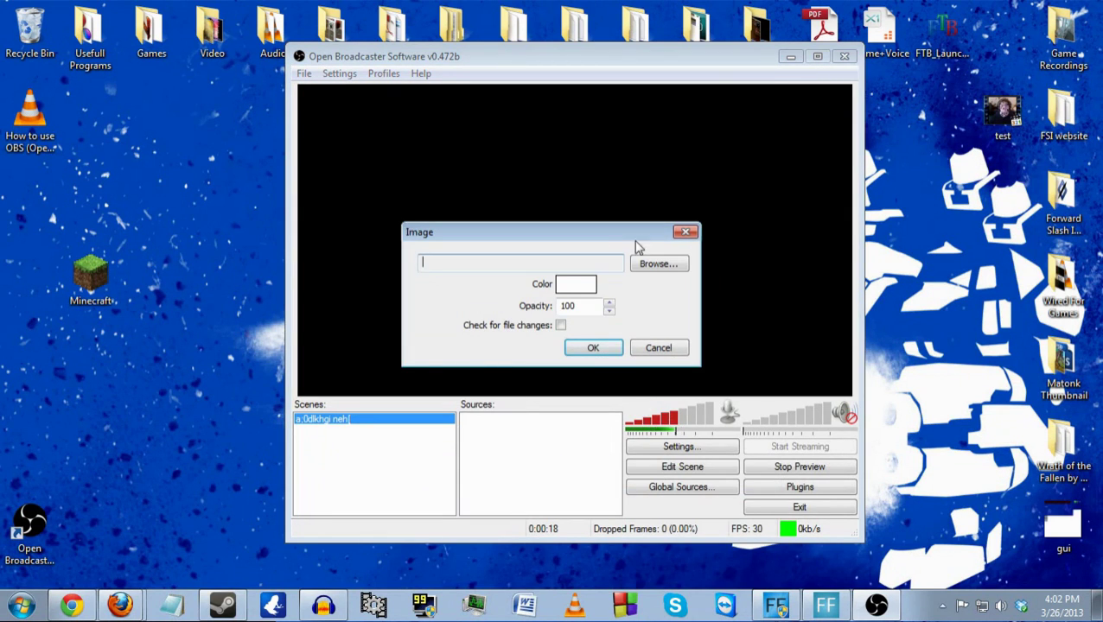
left_click(658, 264)
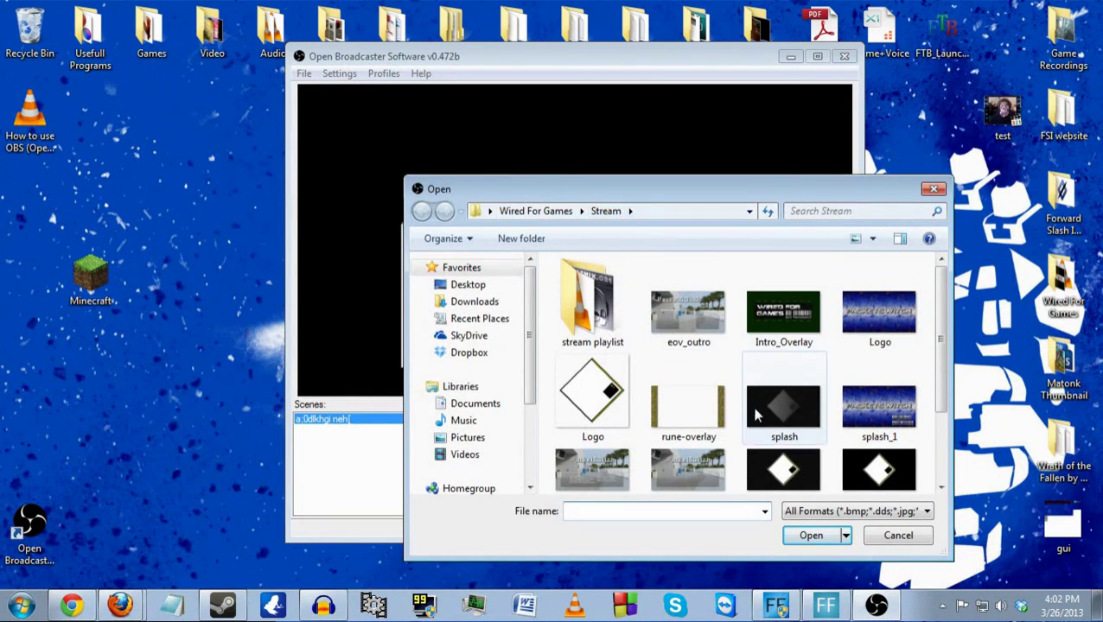
double_click(589, 471)
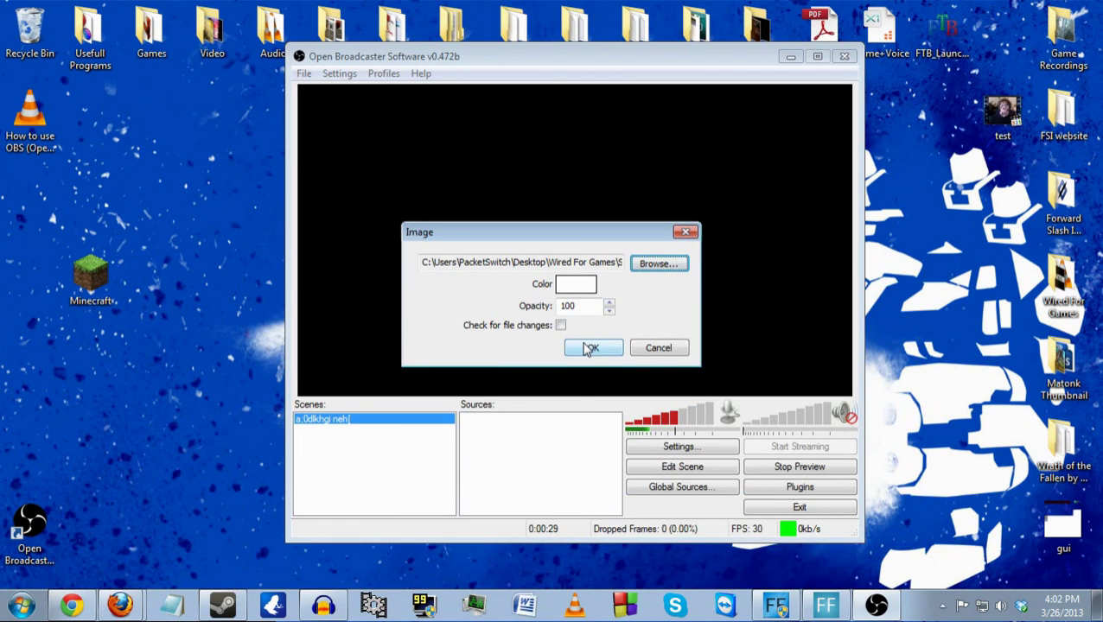
left_click(559, 324)
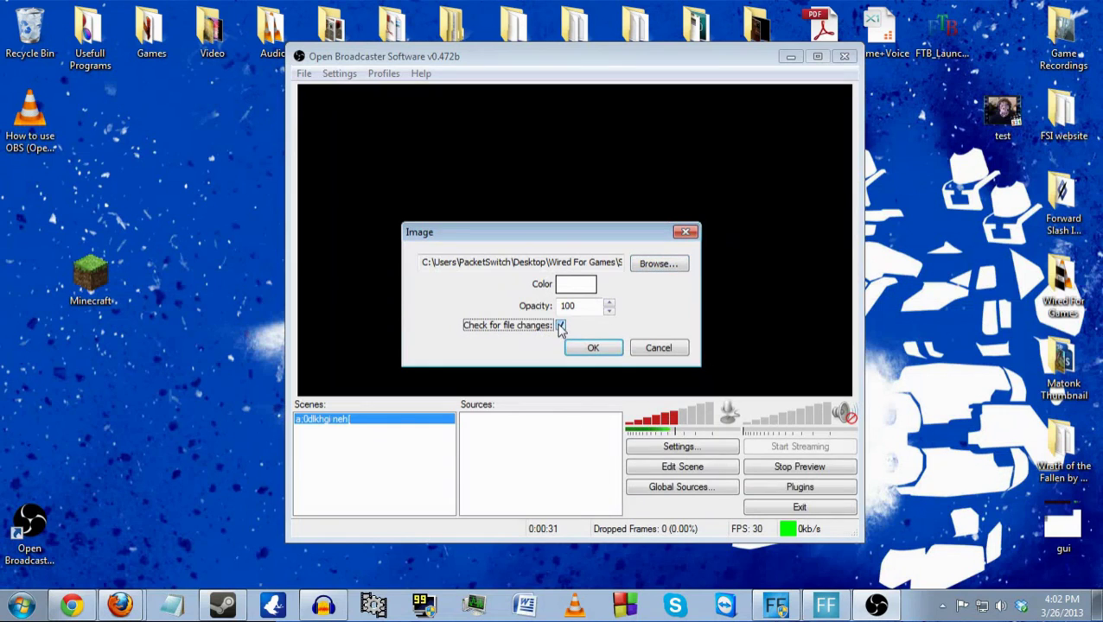